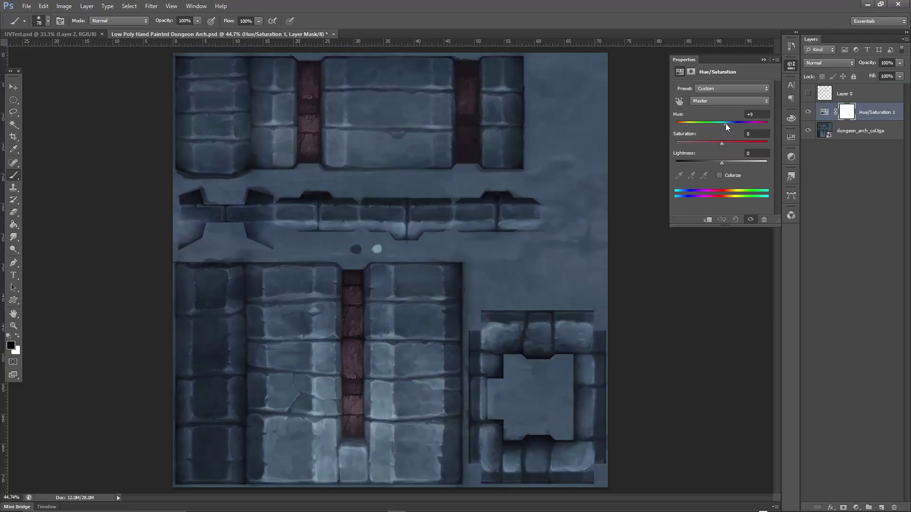
- Recolour the texture brown with Hue/Saturation (Hue +180, Saturation +33), then add Levels 18/1.00/173 for contrast
drag(725, 124, 769, 119)
drag(721, 143, 693, 156)
click(855, 507)
click(843, 351)
drag(768, 156, 748, 157)
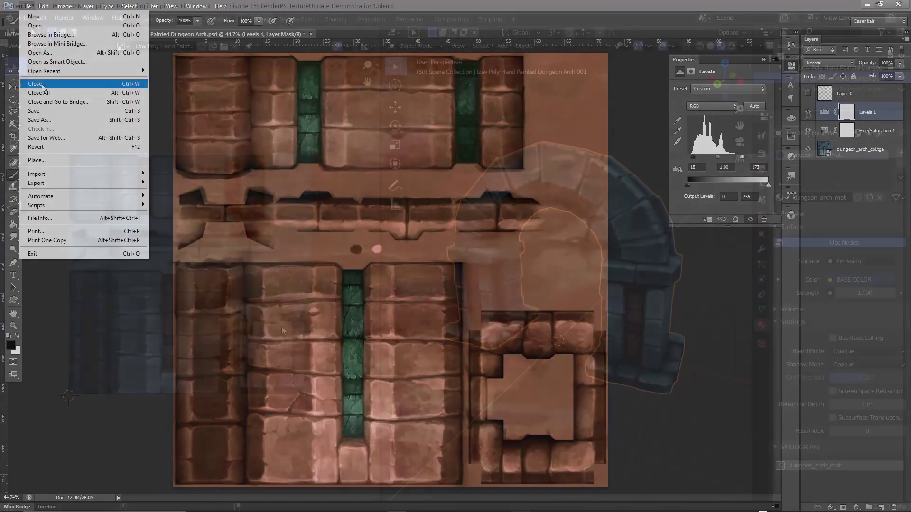
- Reload the edited texture with Alt+R and orbit around the brown-stone and checker-textured arches
key(alt+r)
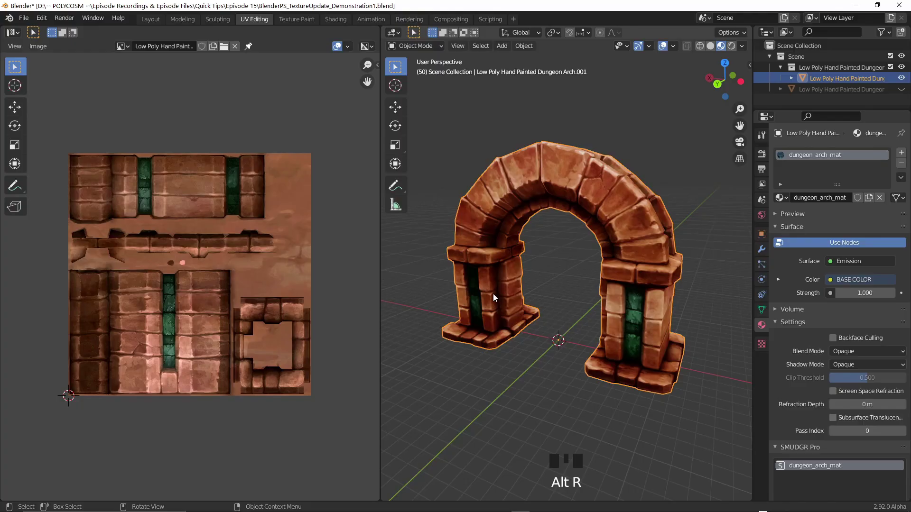
middle_drag(493, 295, 521, 300)
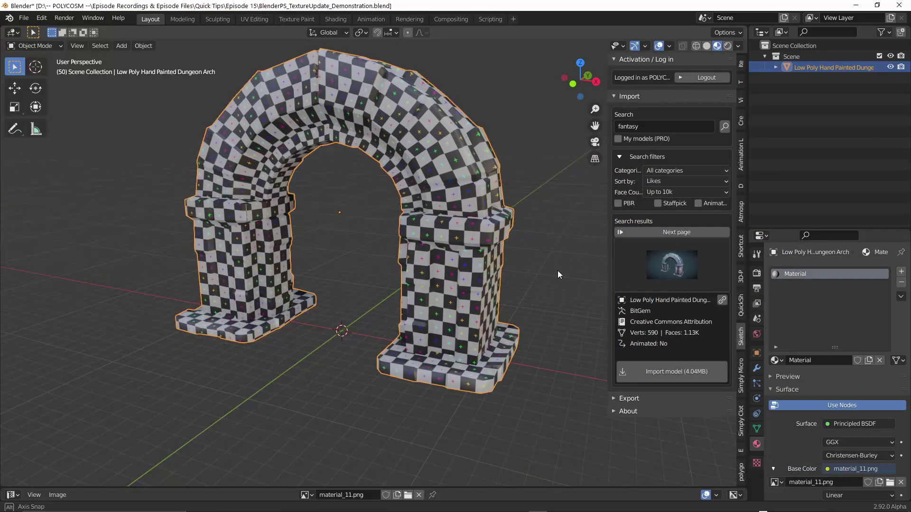
middle_drag(557, 270, 607, 272)
- Hide the Layer 0 UV wireframe on the painted texture and save the PSD
middle_drag(608, 273, 591, 273)
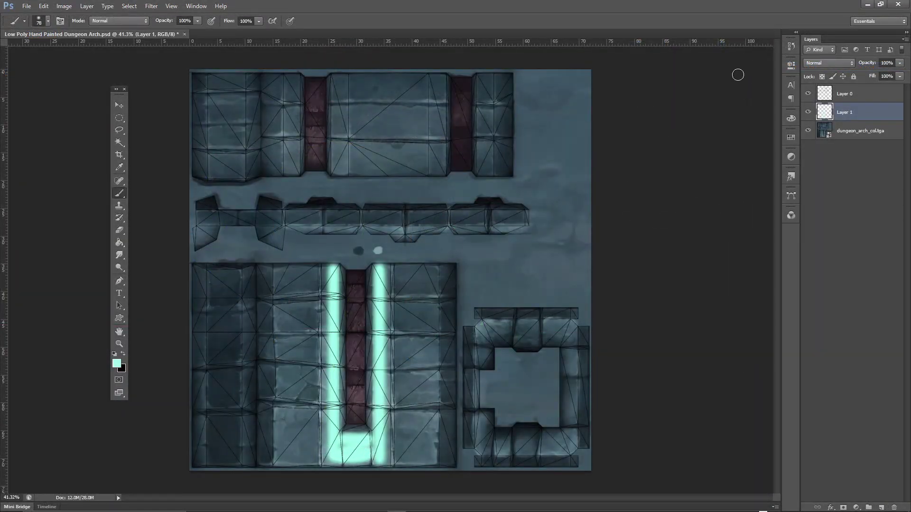
click(807, 94)
click(27, 7)
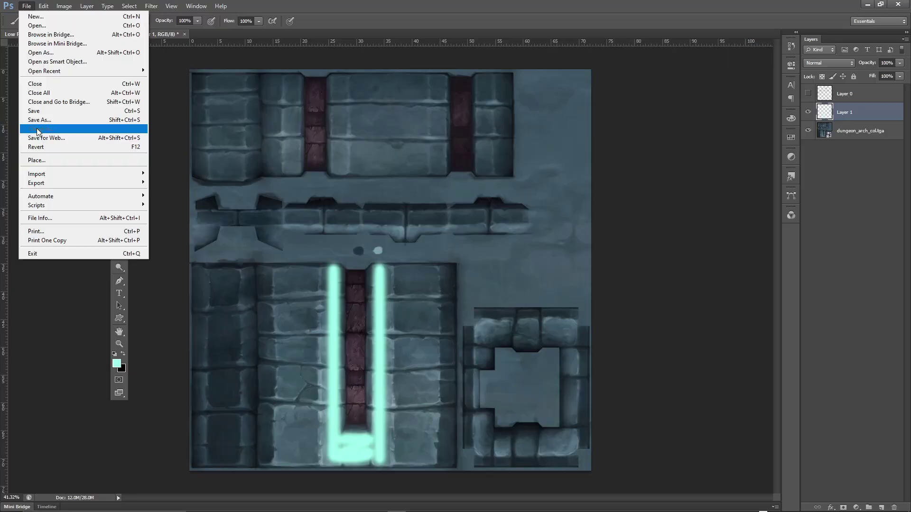
click(43, 113)
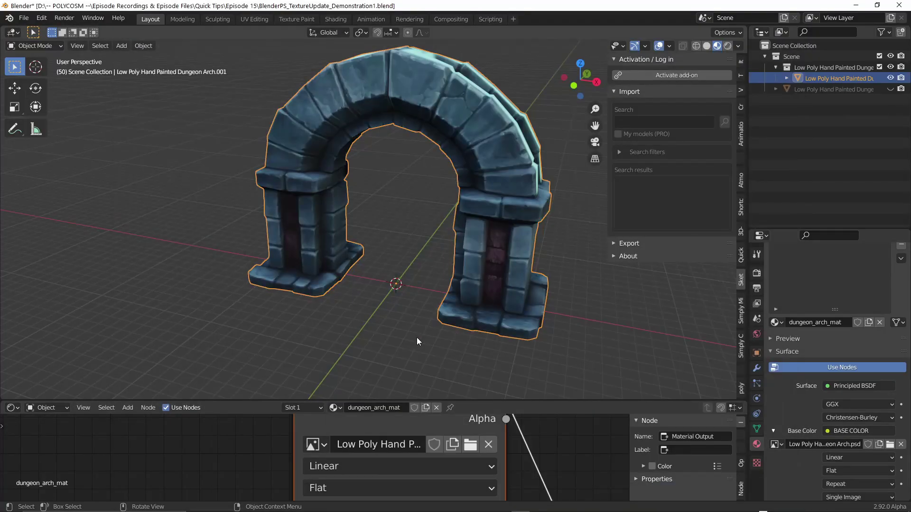
- Orbit around the blue-textured arch to view it from a higher angle
middle_drag(417, 337, 517, 119)
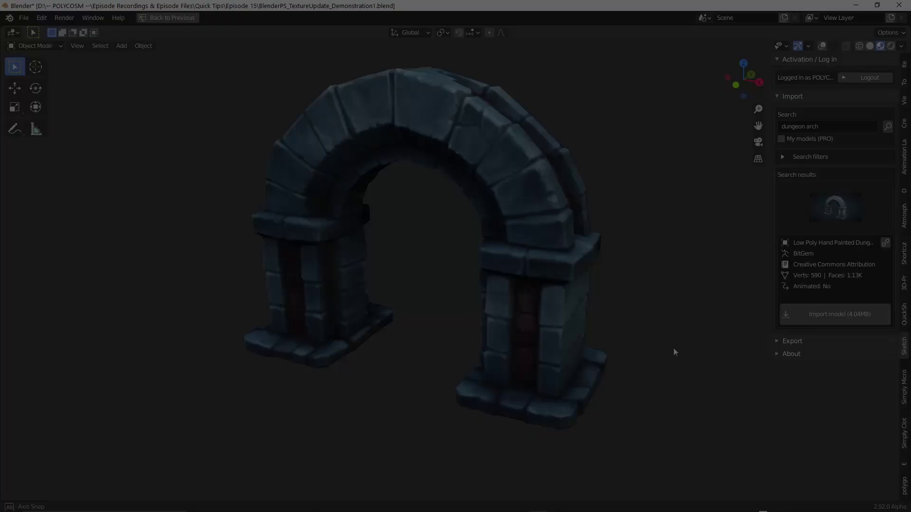
middle_drag(698, 349, 634, 359)
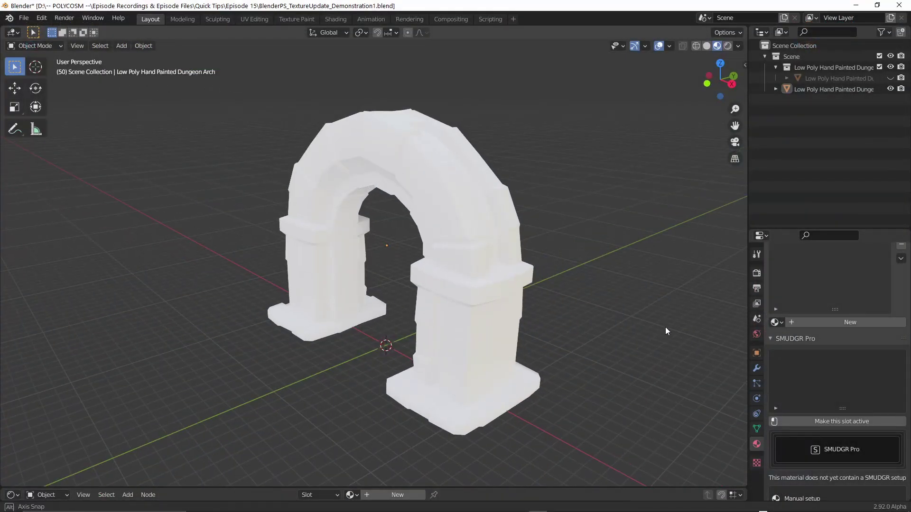
- In UV Editing with the mesh in Edit Mode, set up a new UV Grid image named GRID
click(254, 19)
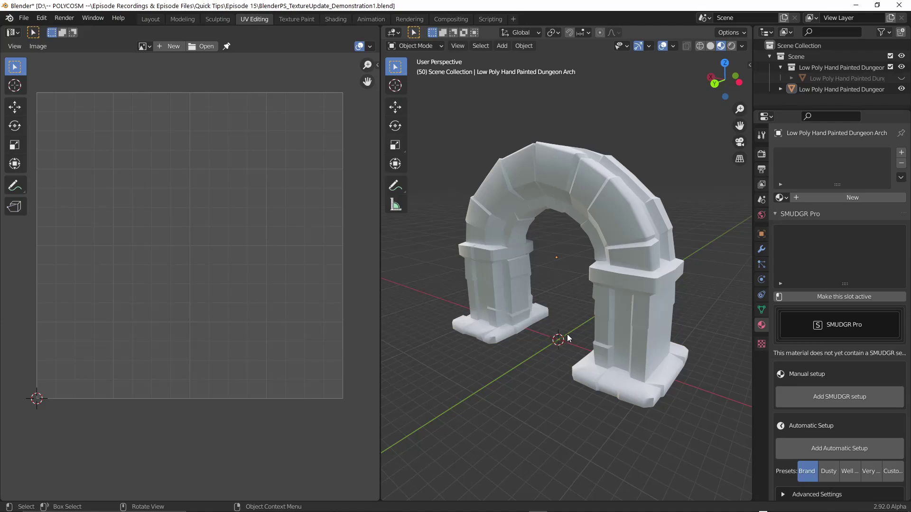
key(Tab)
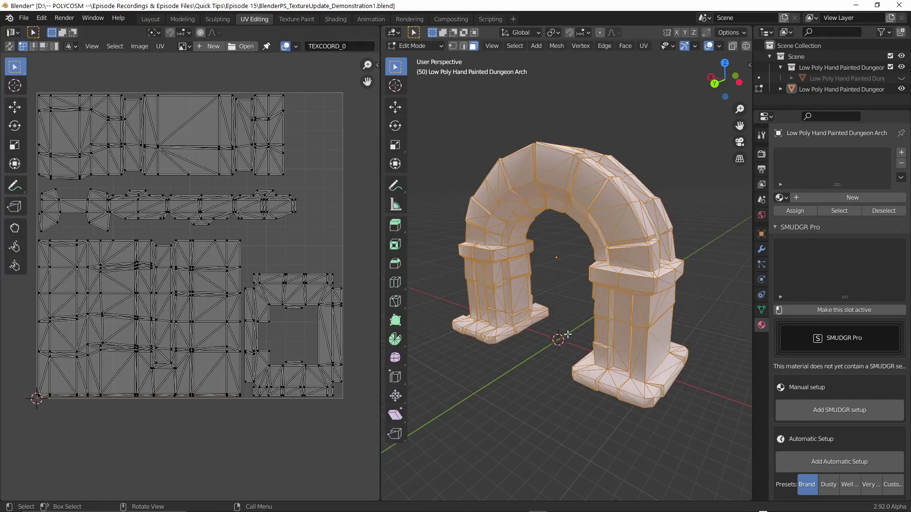
middle_drag(568, 334, 559, 337)
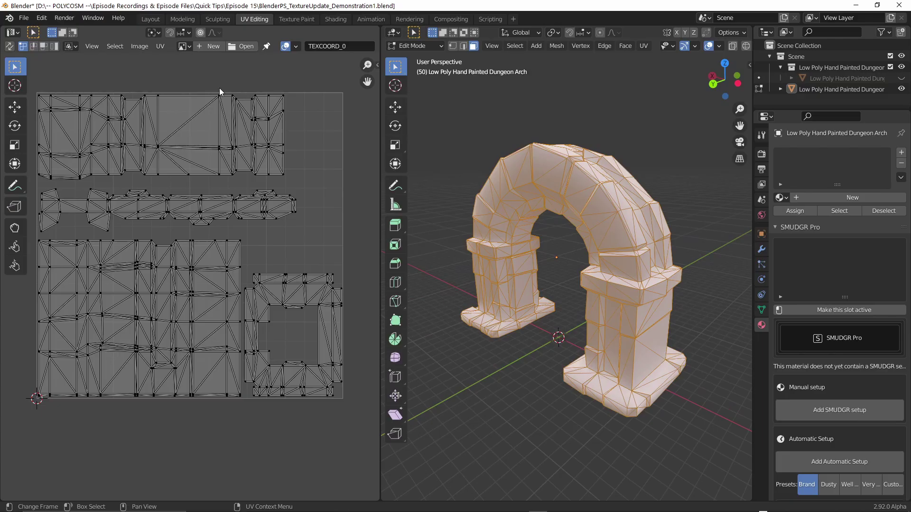
click(198, 47)
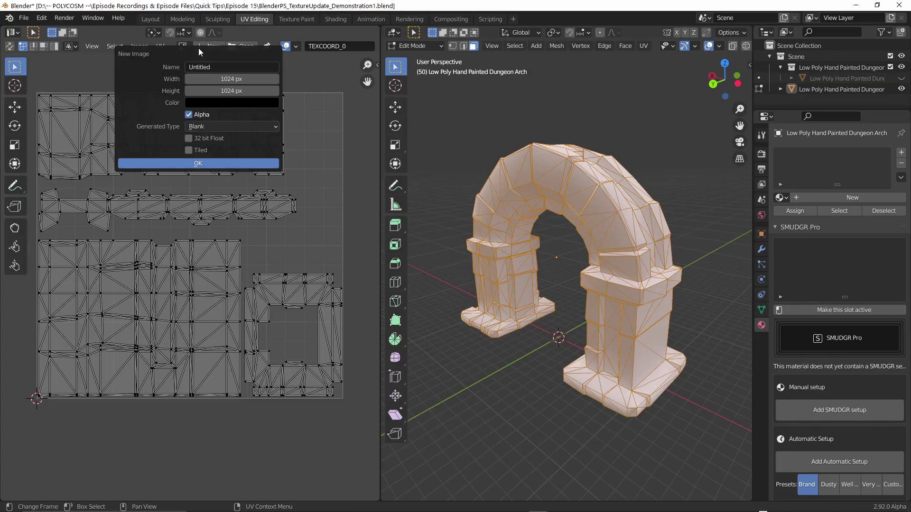
click(201, 125)
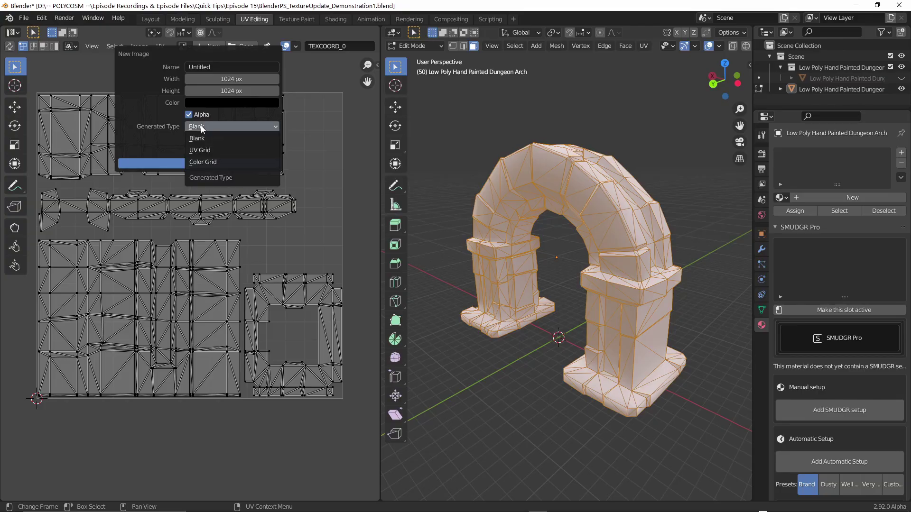
click(201, 151)
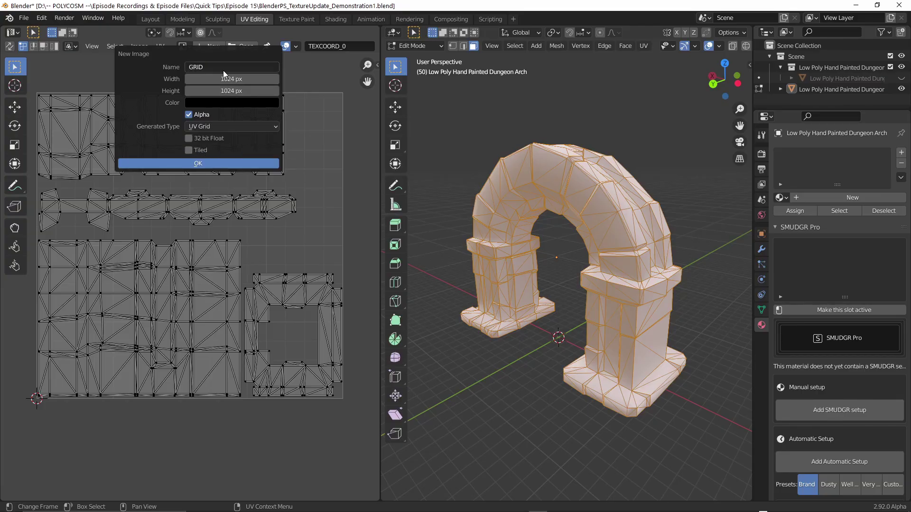
click(198, 163)
- Create the GRID image and plug it into Base Color through an Image Texture node
click(850, 198)
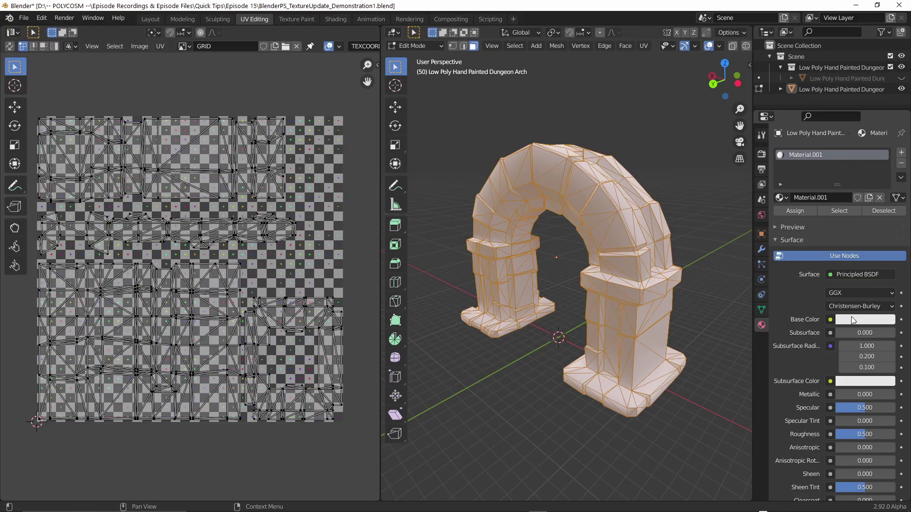
click(828, 322)
click(631, 391)
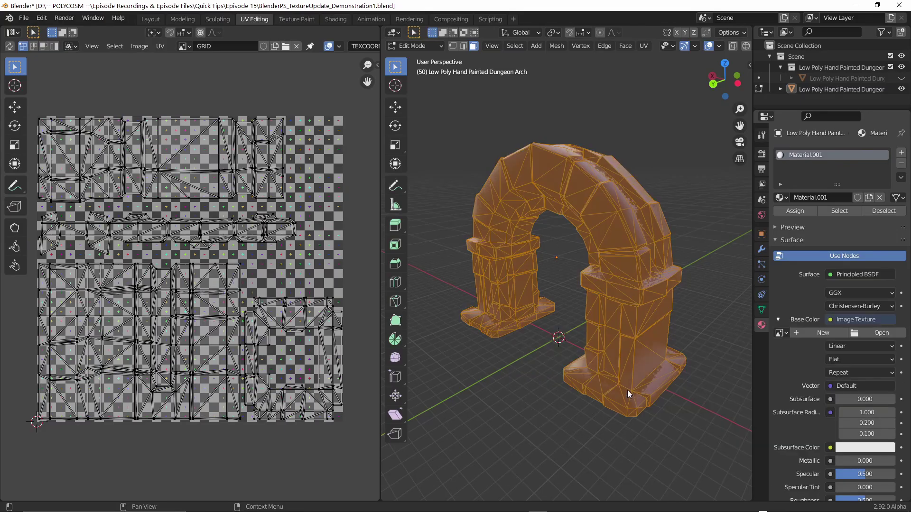
click(780, 332)
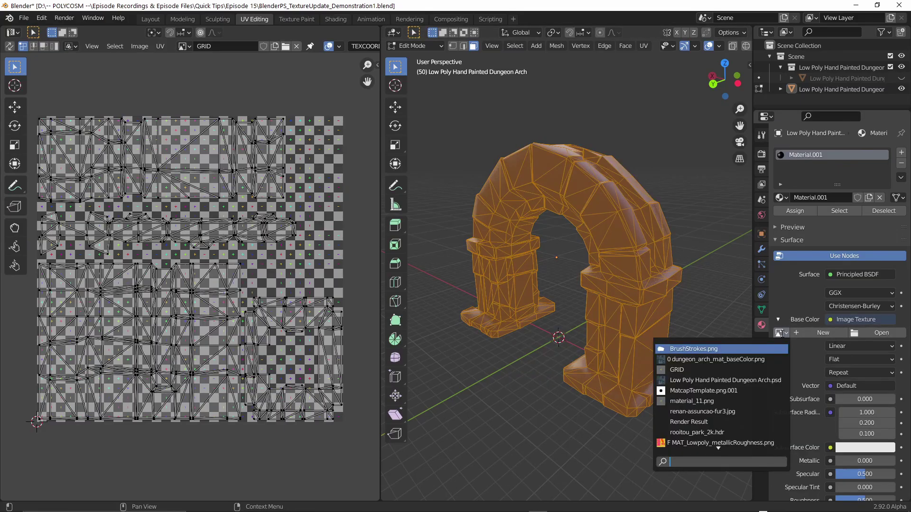
text(gri)
key(Return)
- Check the checker pattern on the arch and box-select all UV islands
middle_drag(545, 327, 562, 332)
drag(354, 84, 19, 452)
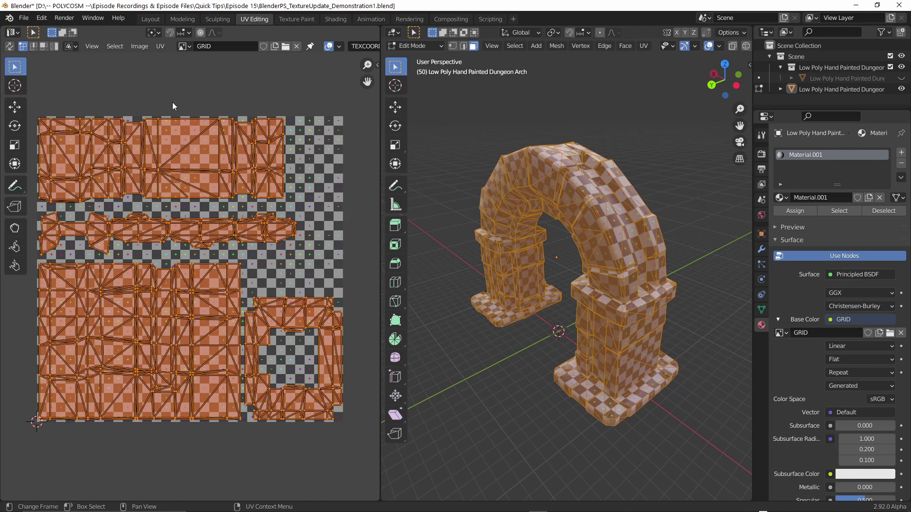
click(160, 49)
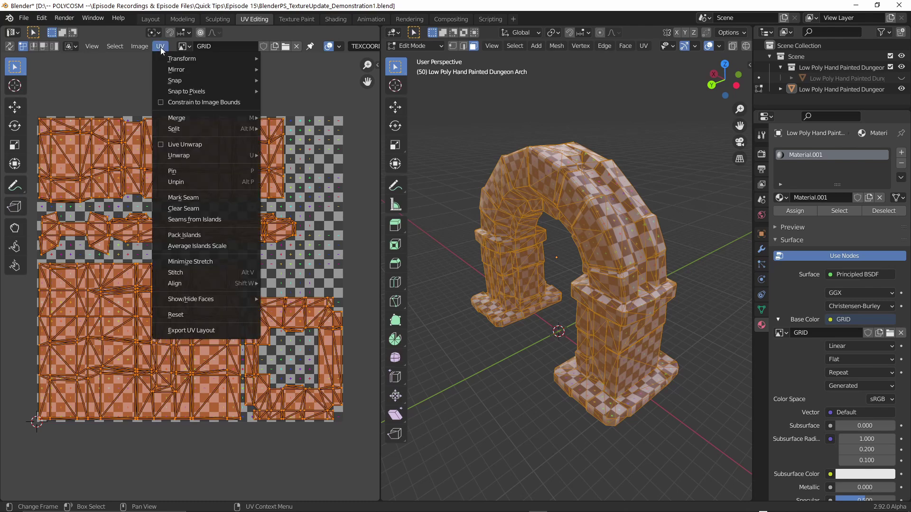
- Set up the UV layout export at 2048 px with fill opacity 0.00
click(201, 336)
click(767, 114)
text(2048)
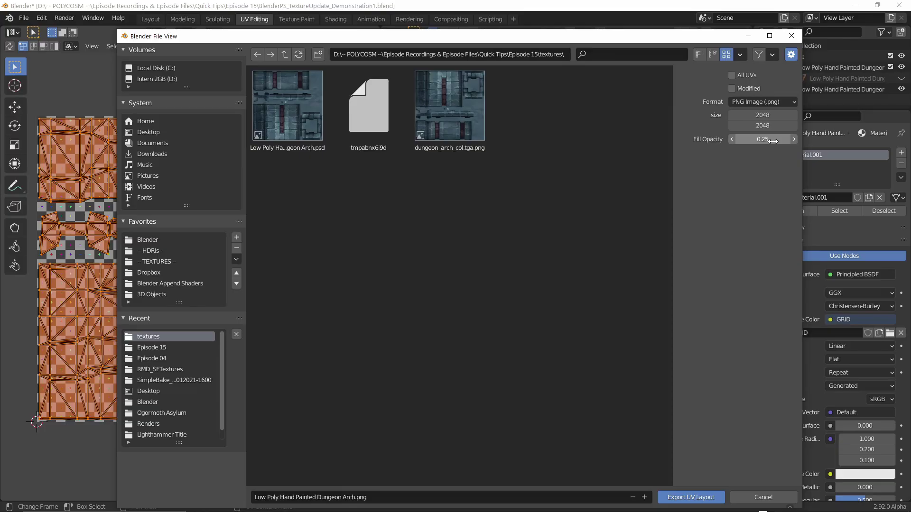
drag(765, 139, 733, 139)
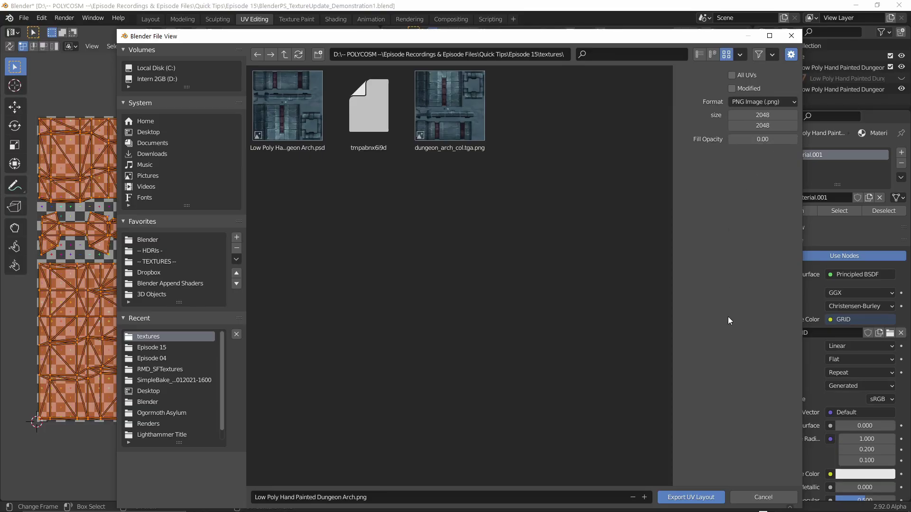
- Export the UV layout, open it in Photoshop, and fill Layer 1 light cyan beneath Layer 0
click(715, 498)
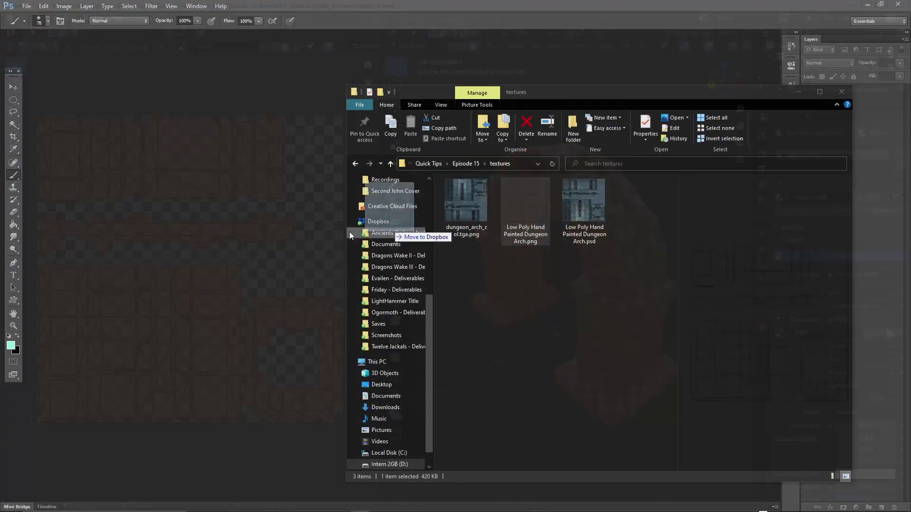
drag(349, 232, 262, 238)
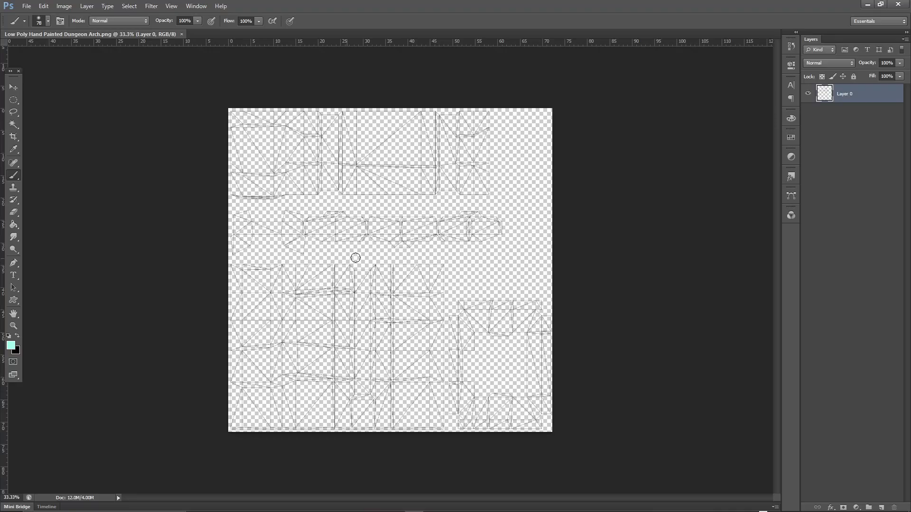
drag(856, 112, 844, 125)
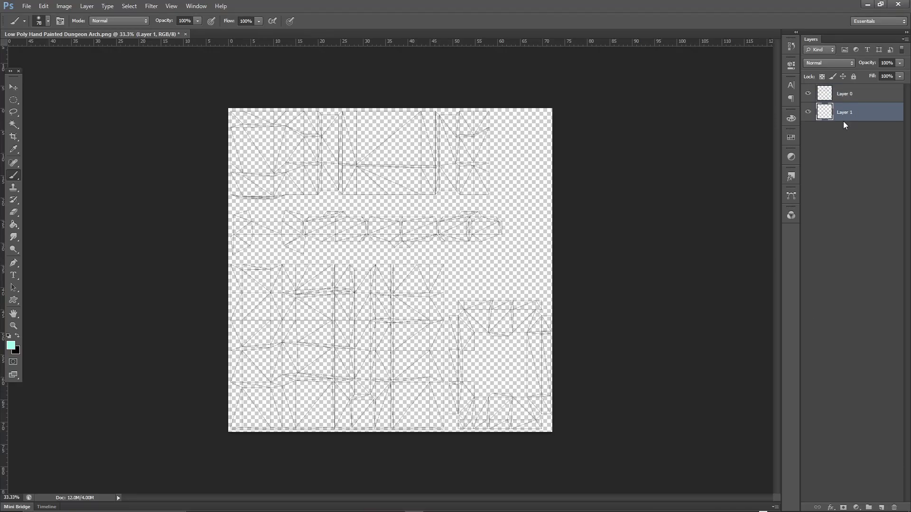
click(419, 270)
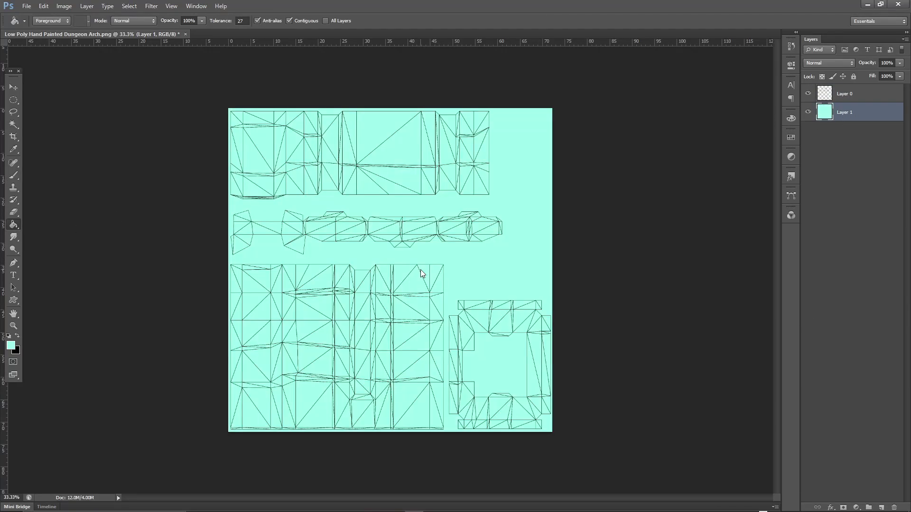
- Save the layered texture as UVTest.psd
click(27, 6)
click(59, 118)
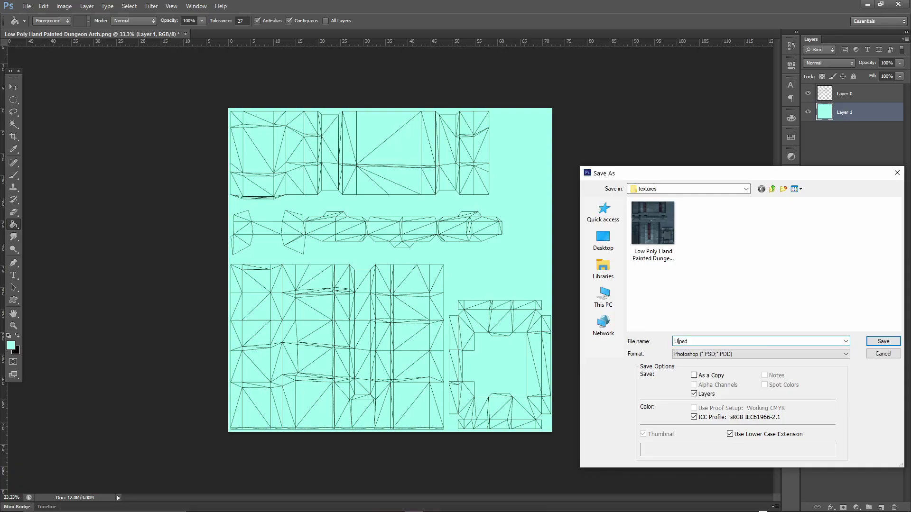
text(UVTes)
key(Return)
- Confirm the UVTest.psd save, then load UVTest.psd into the arch's image texture node in place of GRID
click(567, 161)
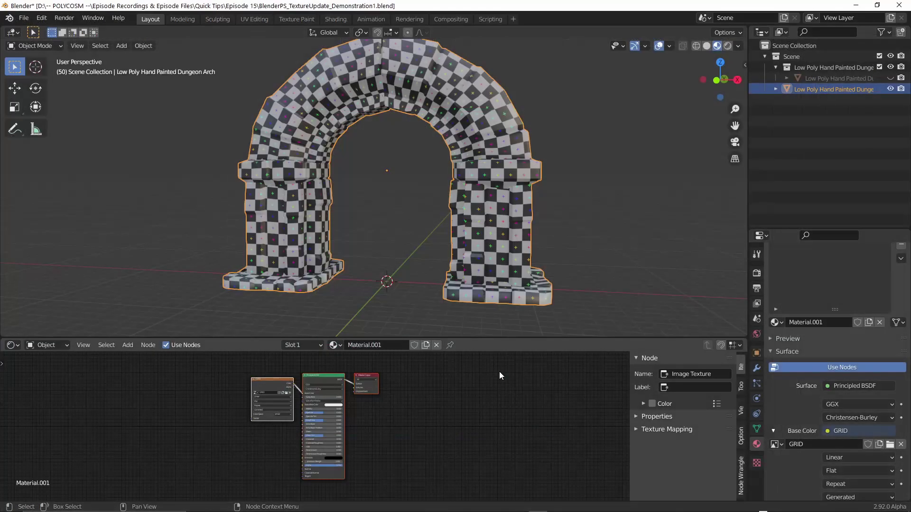
scroll(342, 400, up, 4)
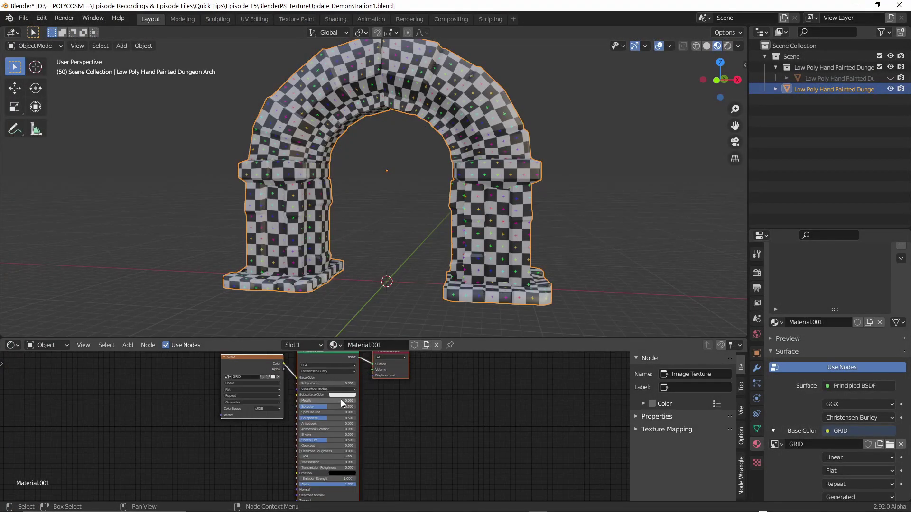
scroll(341, 402, up, 3)
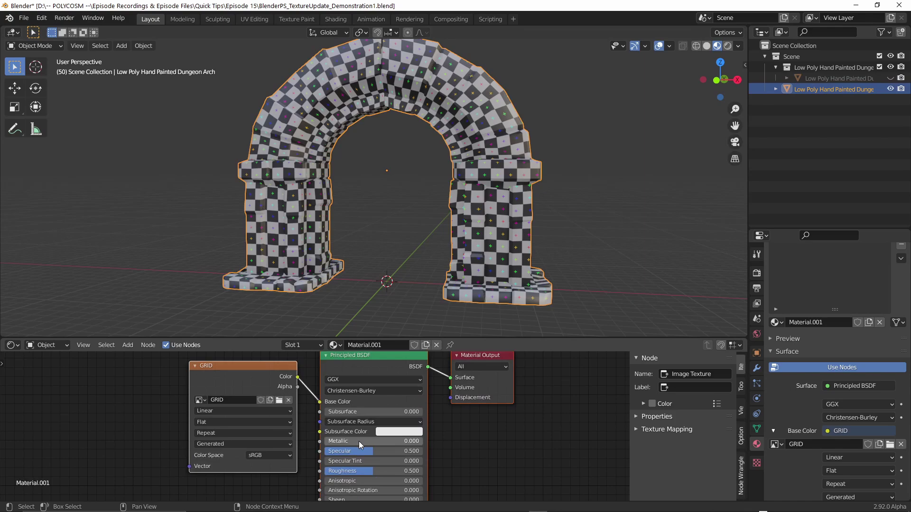
middle_drag(294, 435, 342, 448)
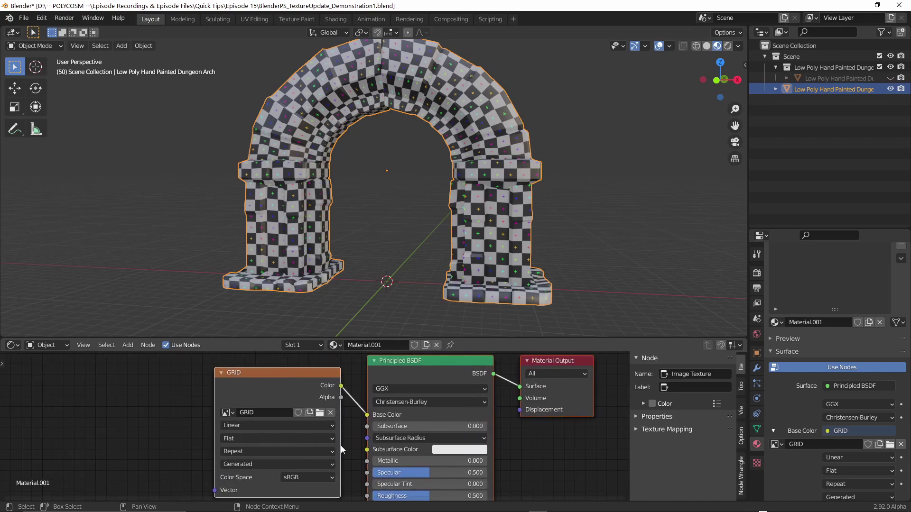
click(320, 413)
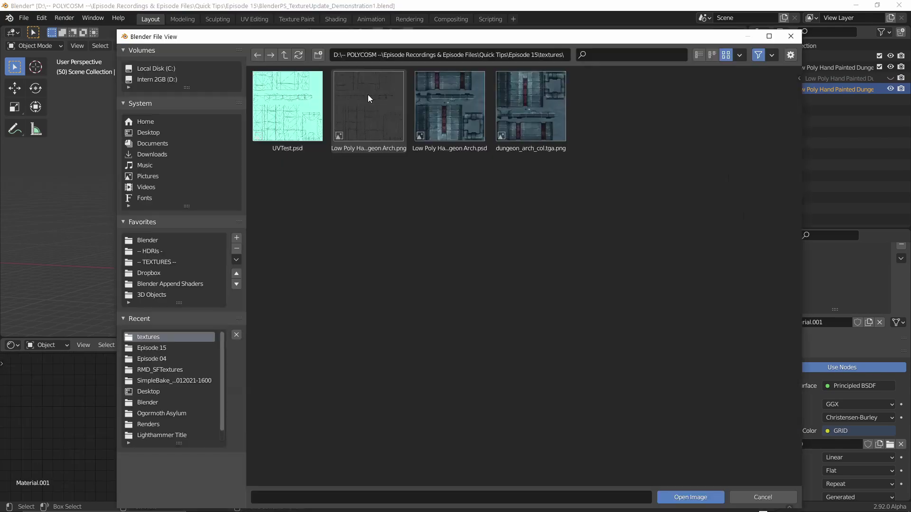
double_click(313, 109)
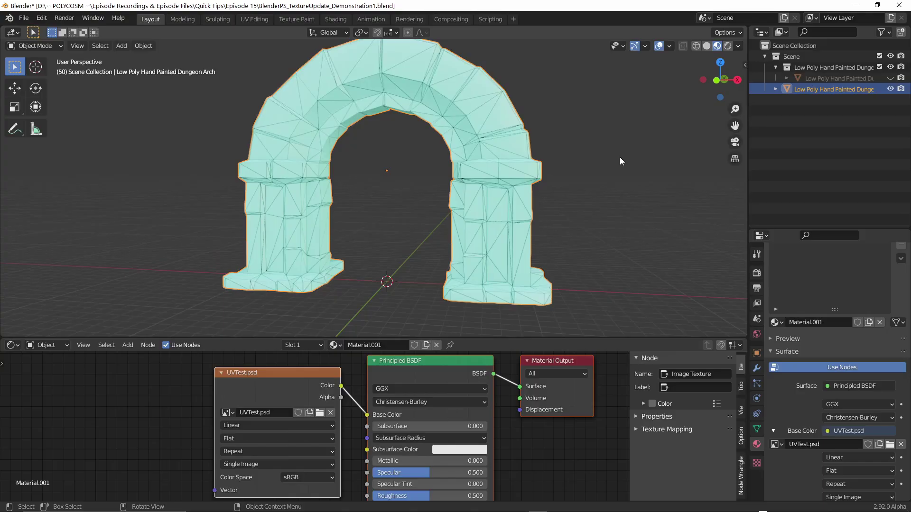
middle_drag(620, 157, 665, 186)
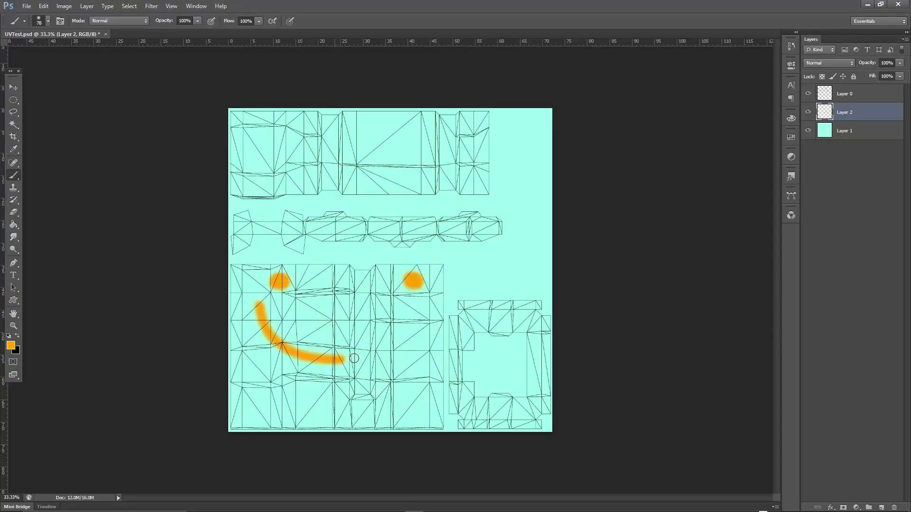
- Hide the wireframe, save the smiley-painted texture, and reload it in Blender with Alt+R
click(808, 94)
key(ctrl+s)
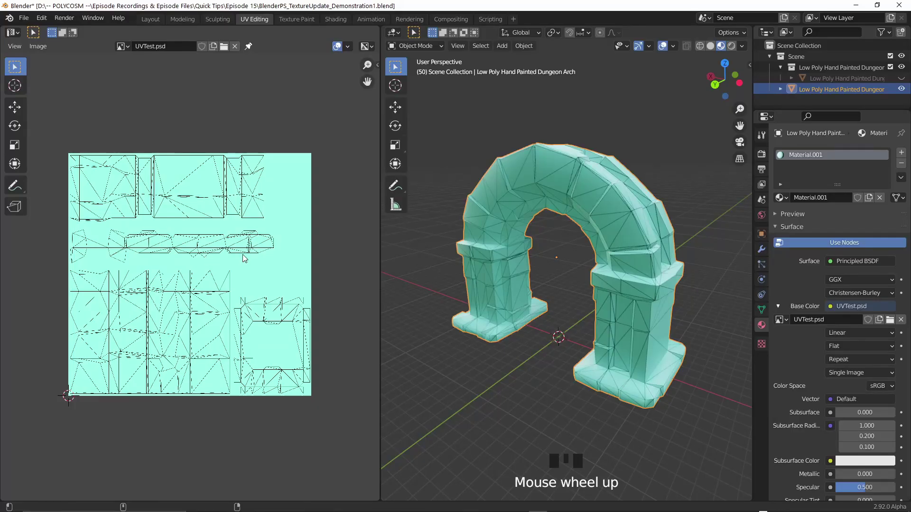
key(alt+r)
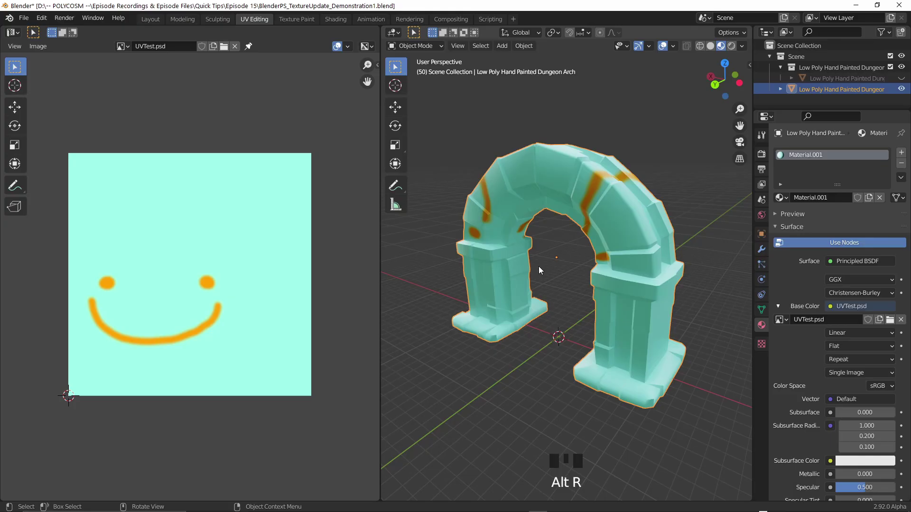
middle_drag(539, 269, 635, 270)
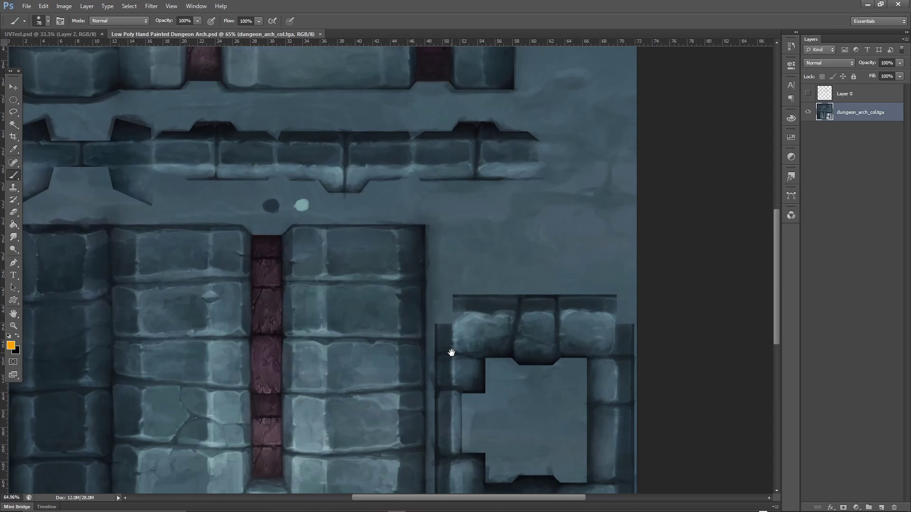
- Pan across the dungeon arch texture's brick areas, then zoom out to fit the whole sheet
drag(451, 353, 526, 273)
drag(541, 177, 573, 342)
drag(570, 145, 527, 211)
drag(539, 409, 525, 219)
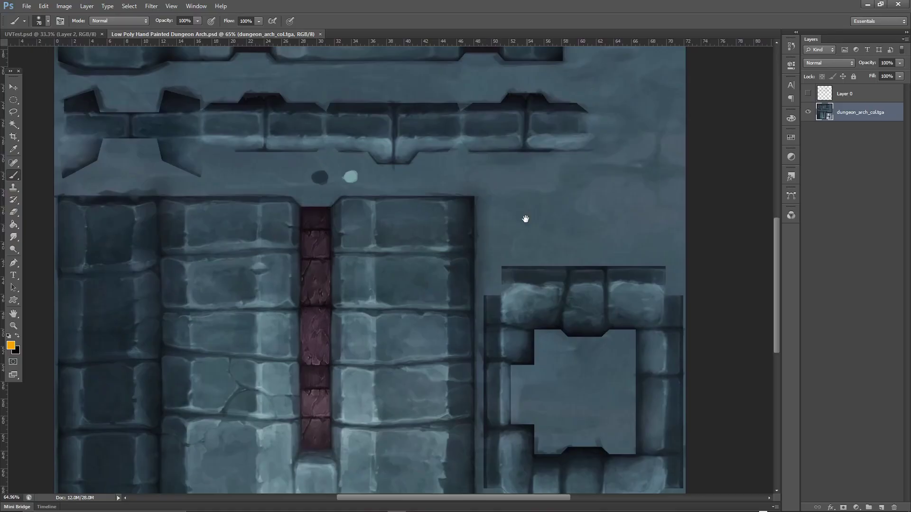
alt+scroll(543, 270, down, 3)
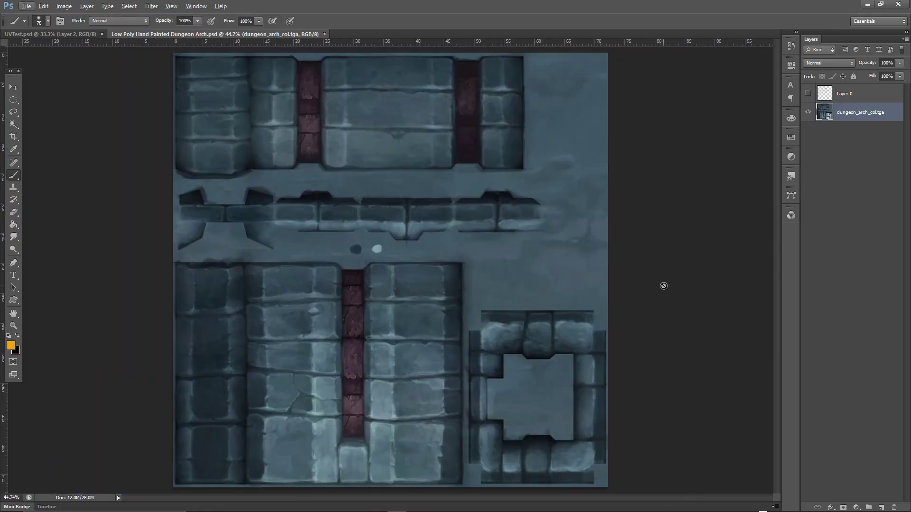
- Replace the Principled BSDF with an Emission node linking BASE COLOR Color to Material Output Surface
click(402, 380)
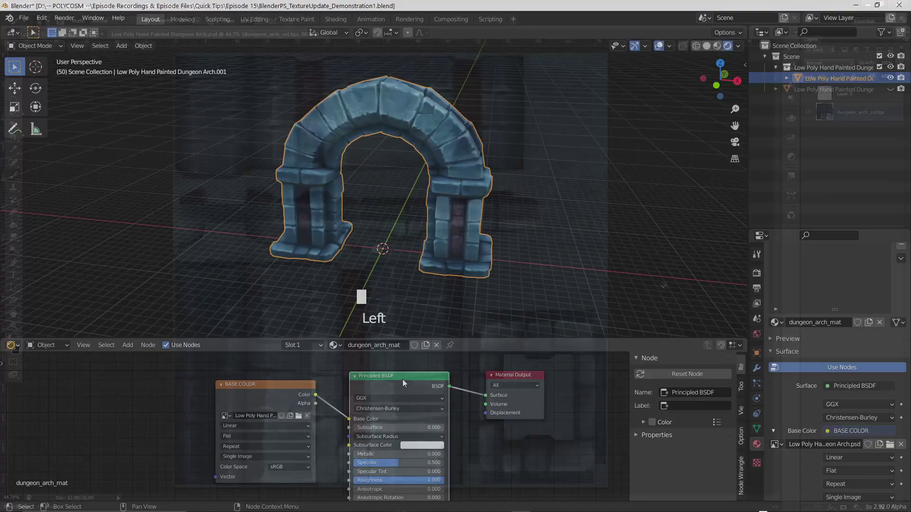
key(Delete)
key(shift+a)
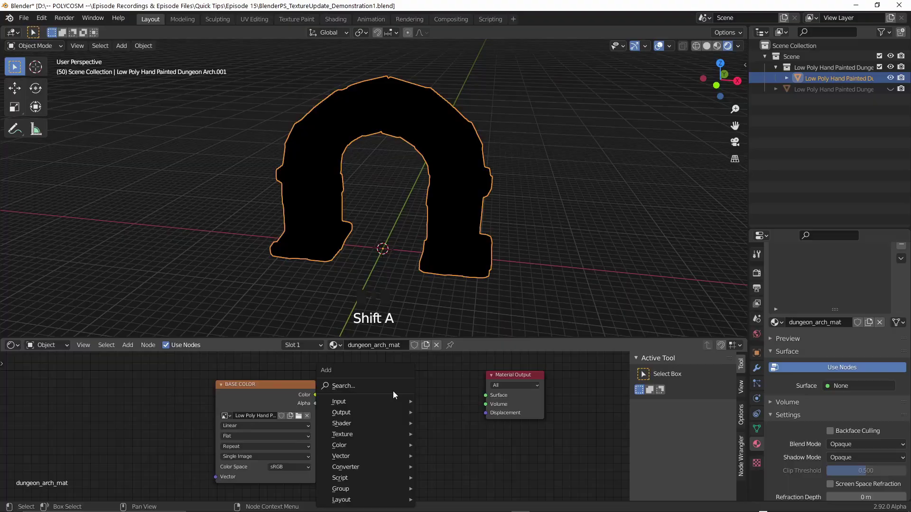
text(e)
key(Return)
click(401, 401)
drag(315, 394, 332, 402)
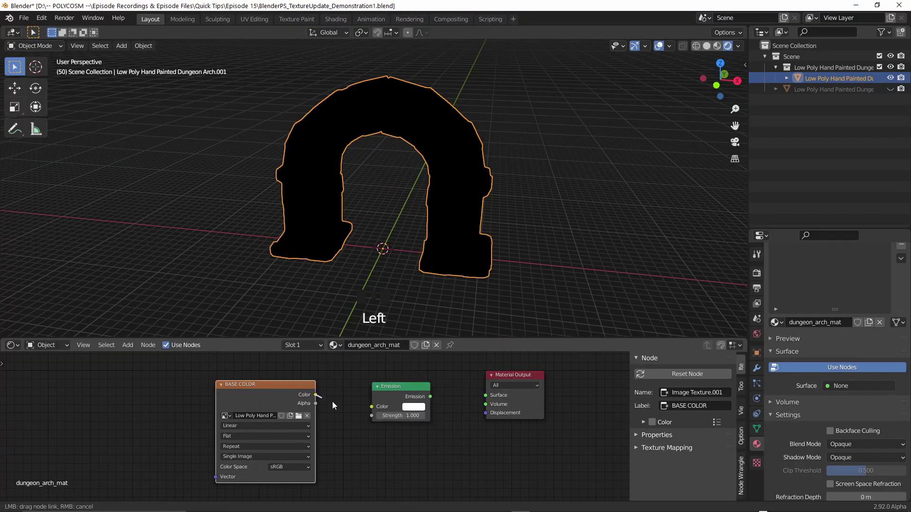
drag(429, 396, 499, 394)
middle_drag(525, 225, 547, 207)
scroll(499, 201, up, 2)
scroll(502, 203, down, 2)
scroll(510, 237, down, 2)
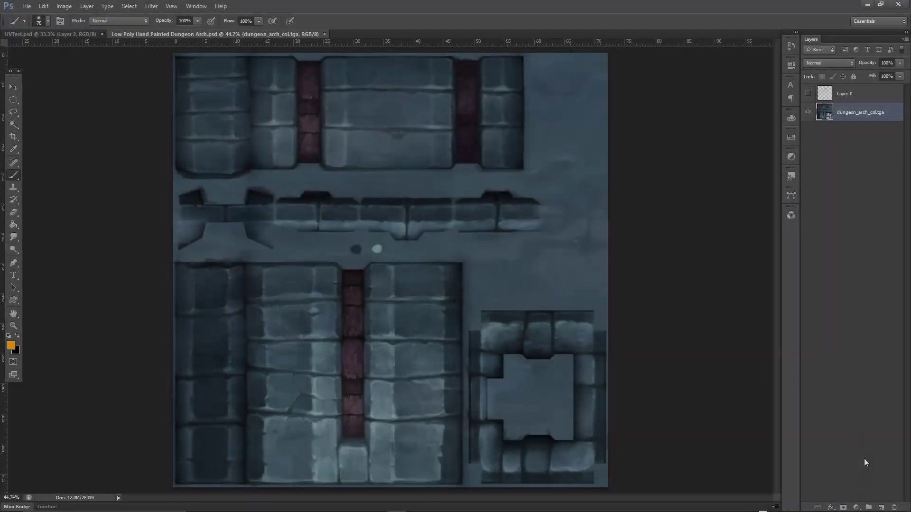
- Add Hue/Saturation (Hue +180, Saturation +33) and Levels (18, 1.00, 173) adjustments, then save the PSD
click(856, 508)
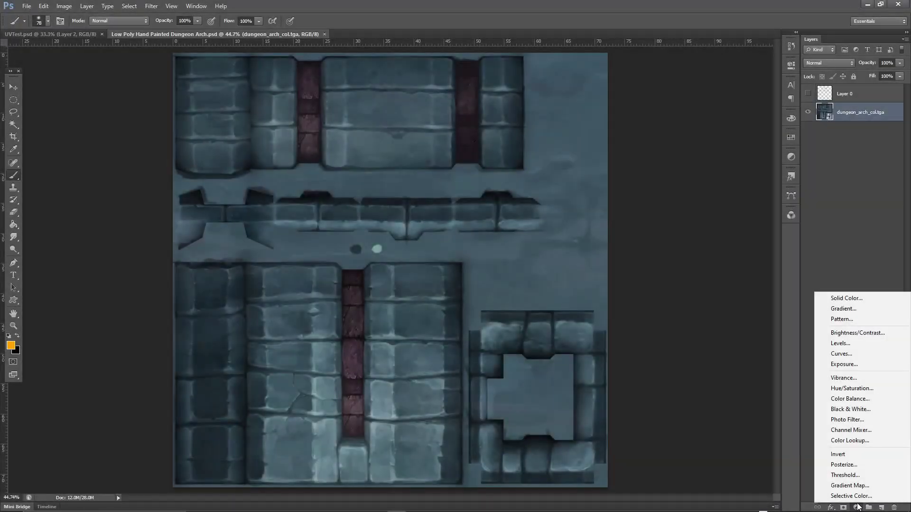
click(842, 386)
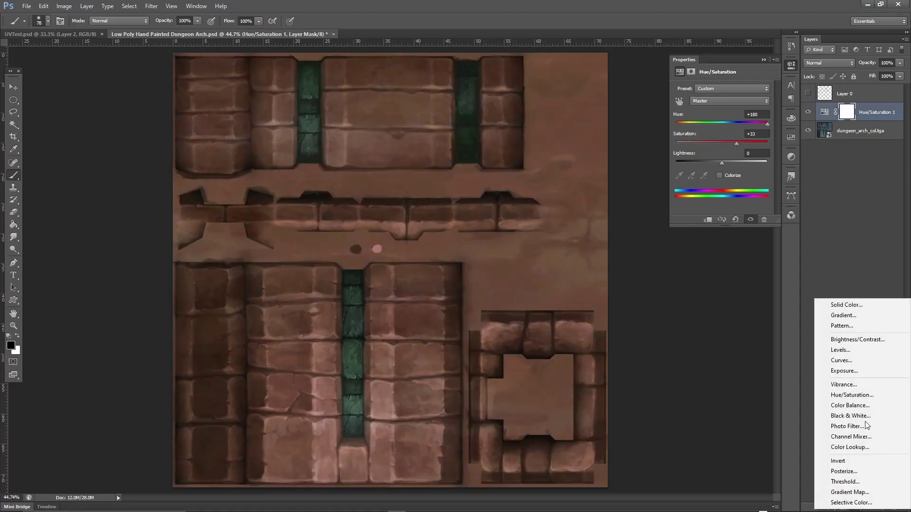
click(840, 349)
drag(687, 157, 693, 157)
drag(768, 157, 742, 157)
click(26, 6)
click(33, 113)
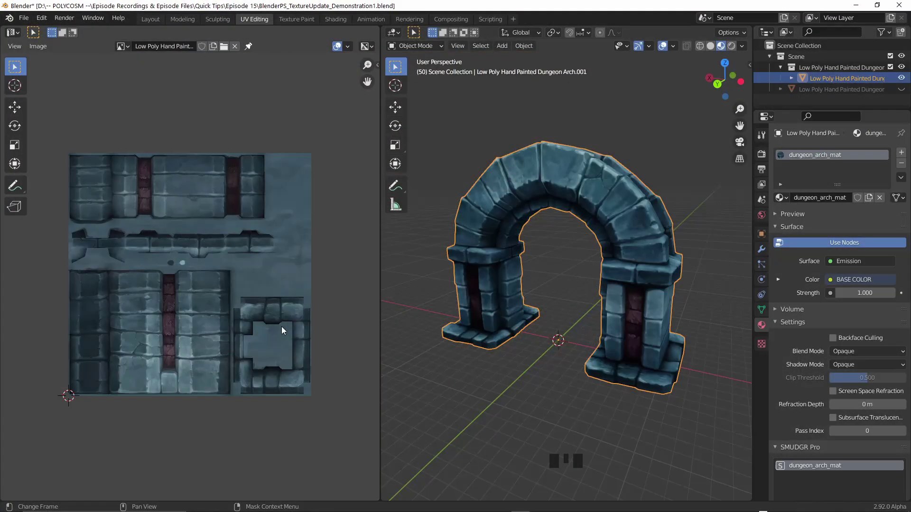
- Reload the edited texture with Alt+R and orbit to see the brown stone and green inlays
key(alt+r)
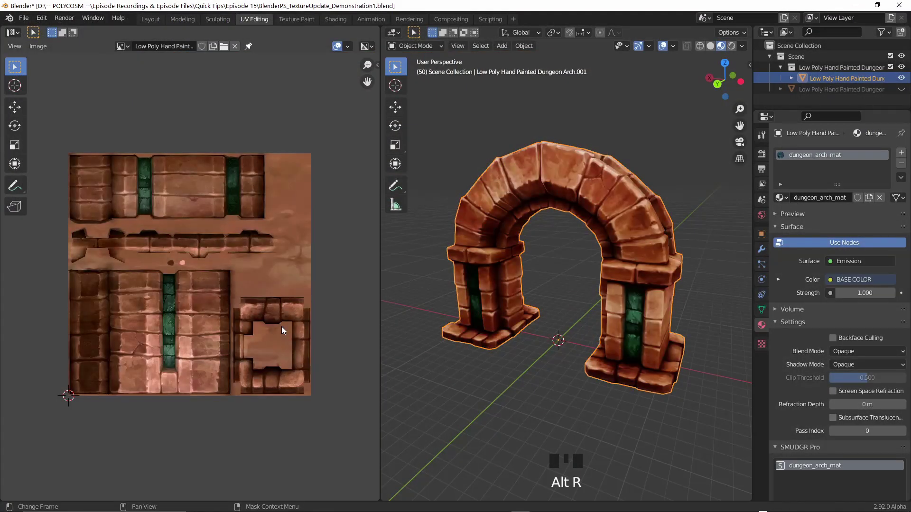
middle_drag(471, 303, 521, 300)
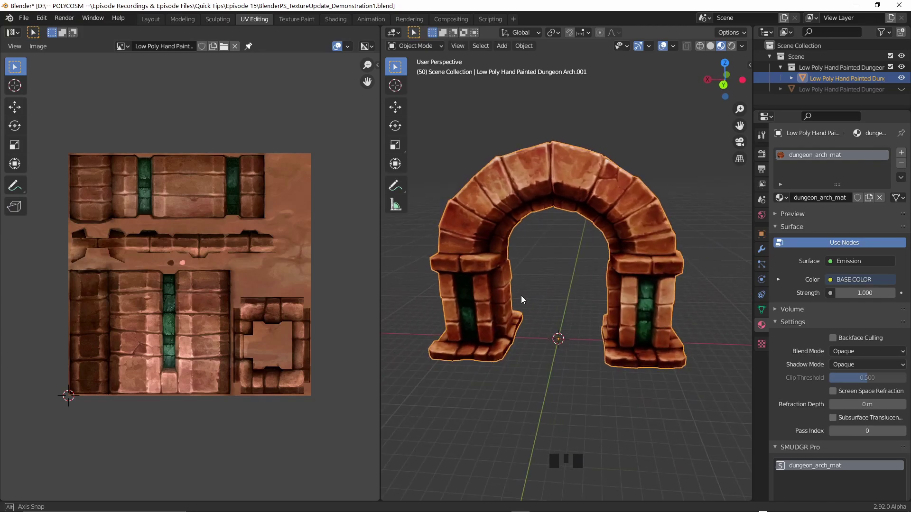